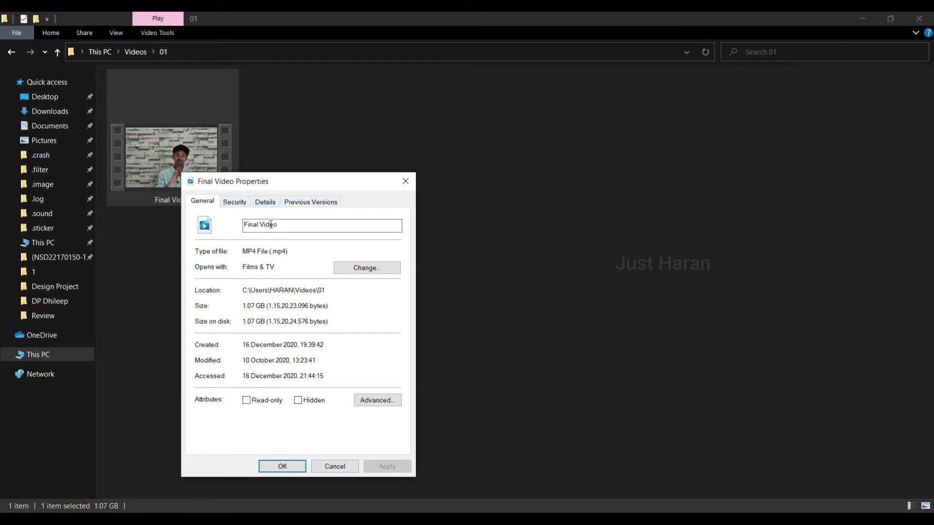
Examine the file name and the Title, Subtitle and Comments fields in the Final Video file's properties
left_click_drag(282, 224, 234, 227)
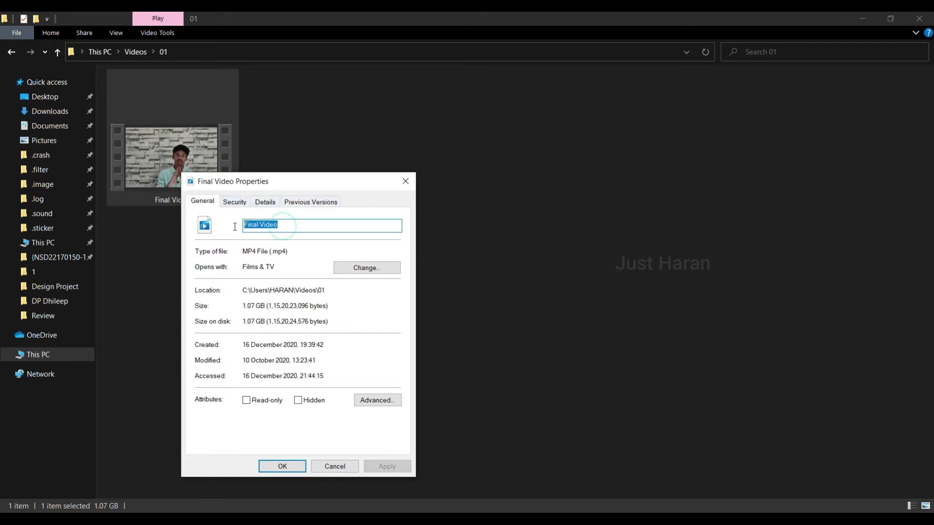
left_click(266, 202)
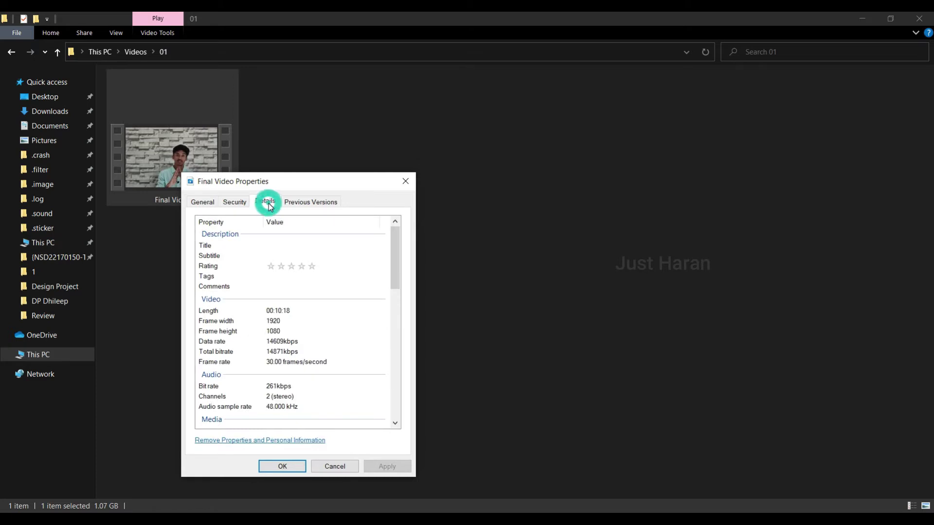
left_click(278, 245)
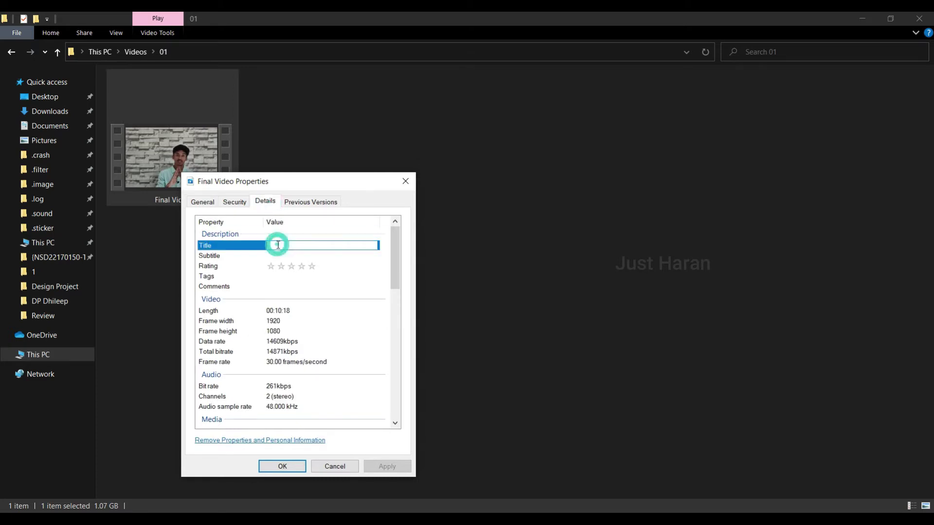
left_click(278, 245)
left_click(278, 255)
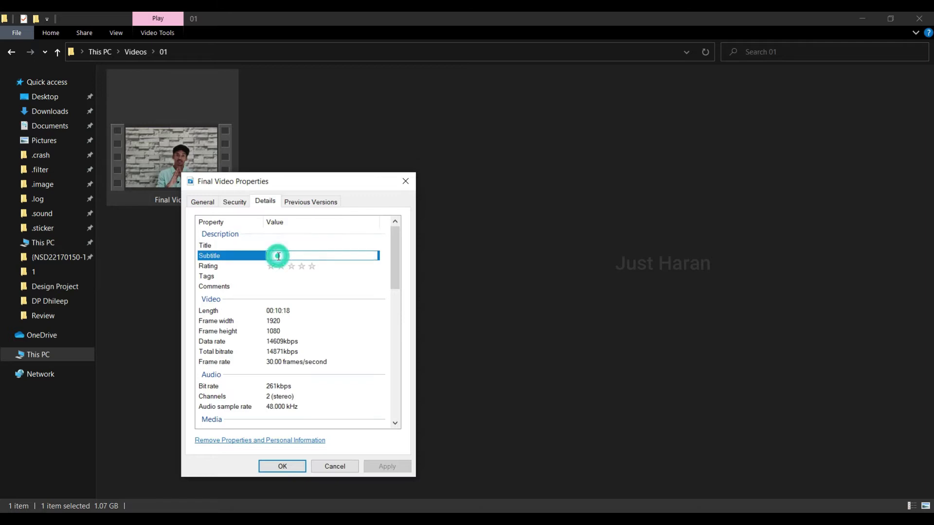
left_click(273, 286)
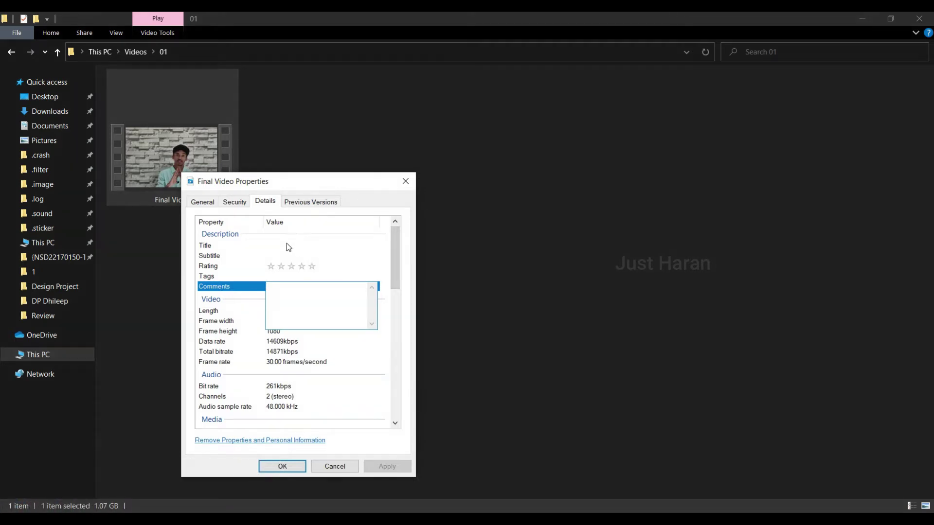
left_click(302, 245)
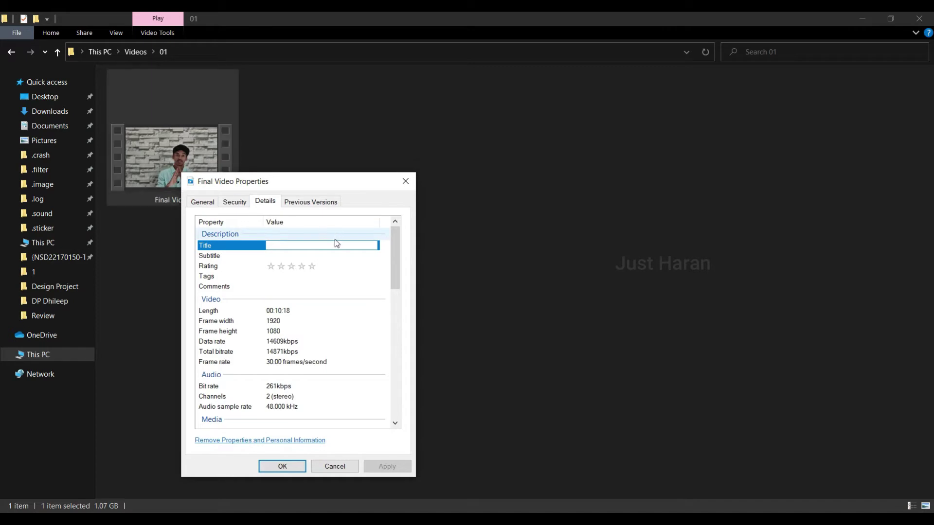
Switch to the Word document and end the Description sentence with the word "video."
key("alt+Tab")
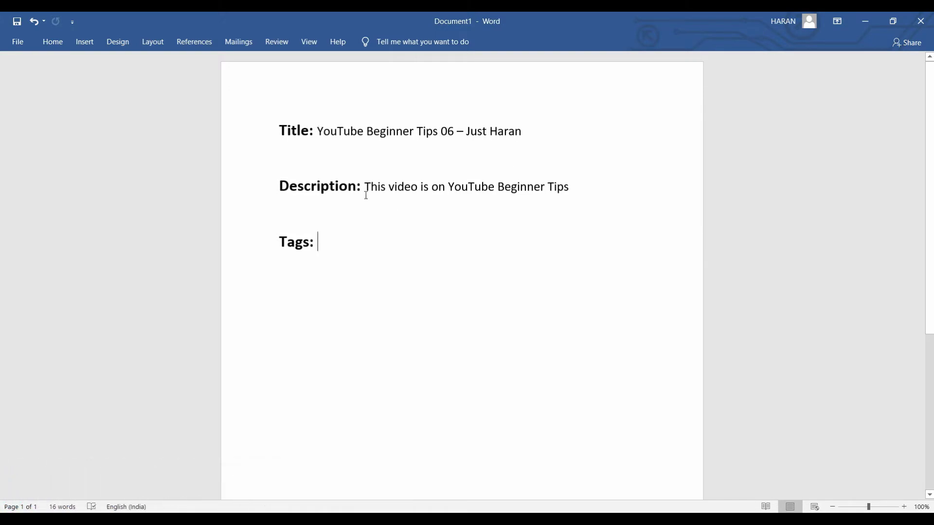
key("Up")
key("End")
type("video.")
left_click(333, 240)
Copy the text after the Title label and paste it as text only after the Tags label
left_click_drag(321, 134, 523, 134)
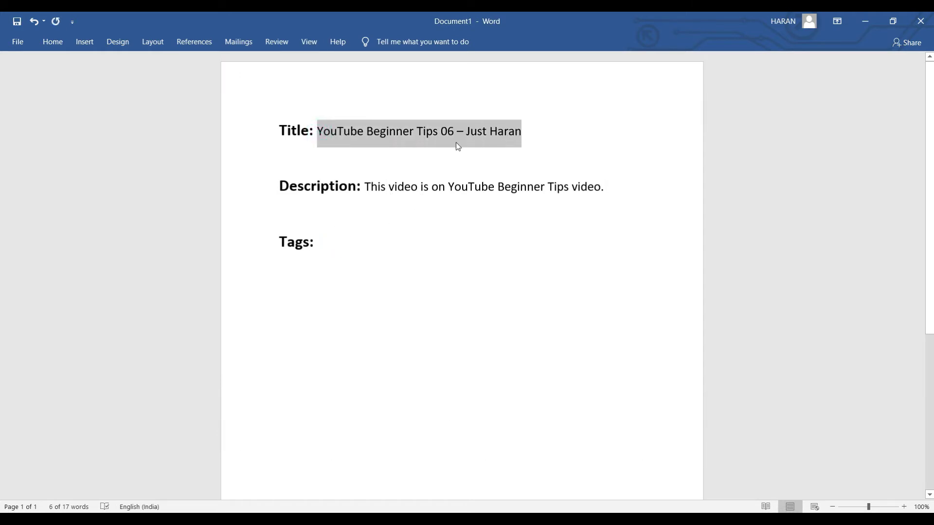
left_click(467, 165)
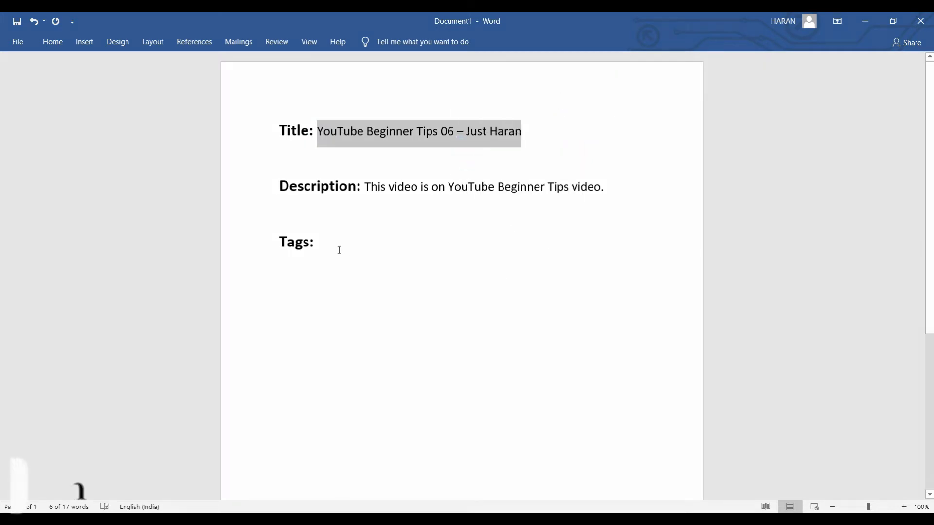
left_click(335, 246)
right_click(335, 247)
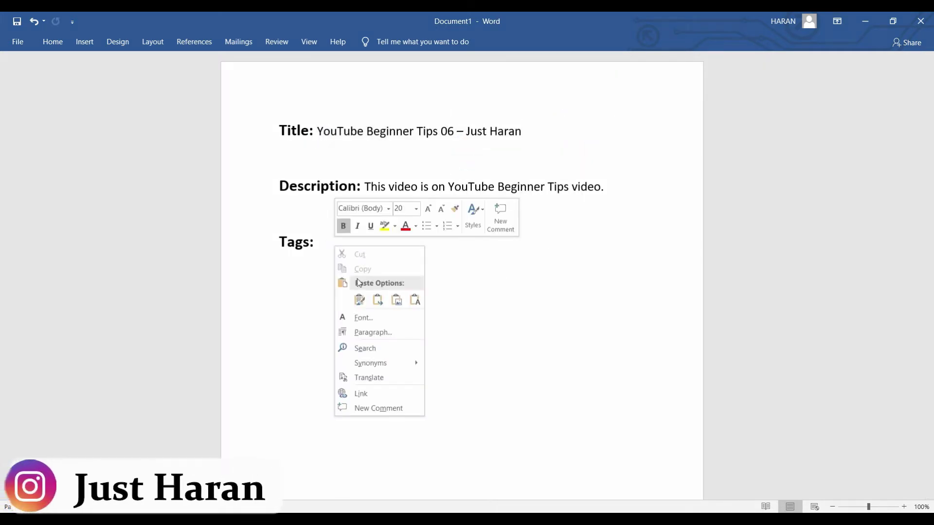
left_click(415, 298)
Replace the dash after "YouTube Beginner Tips 06" in the Tags line with a semicolon separator
left_click(507, 242)
key("BackSpace")
key("BackSpace")
key("BackSpace")
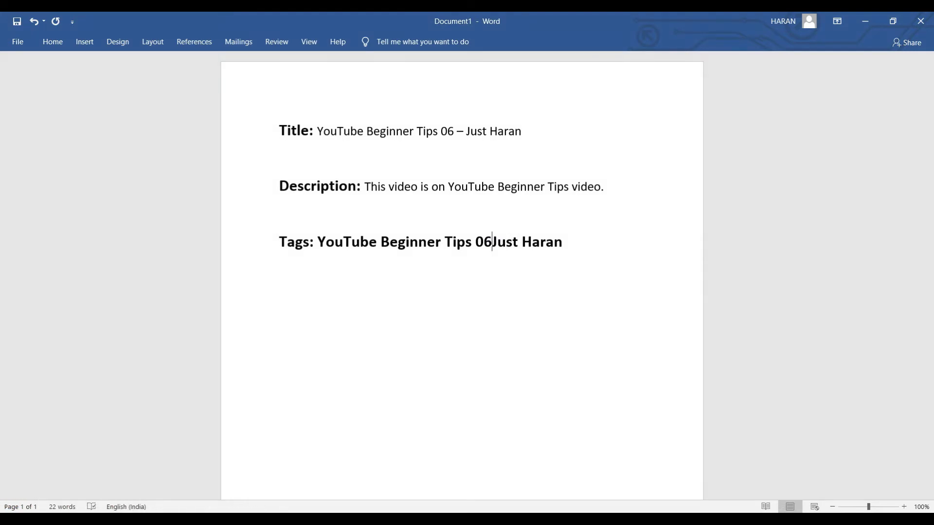
type(";")
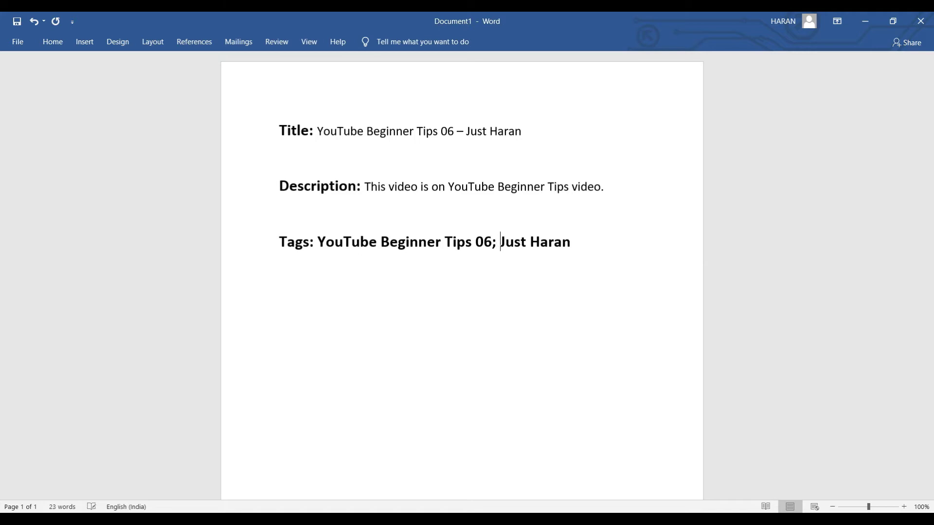
Add "youtube tips;" as a further tag at the end of the Tags line, separated by a semicolon
left_click(566, 242)
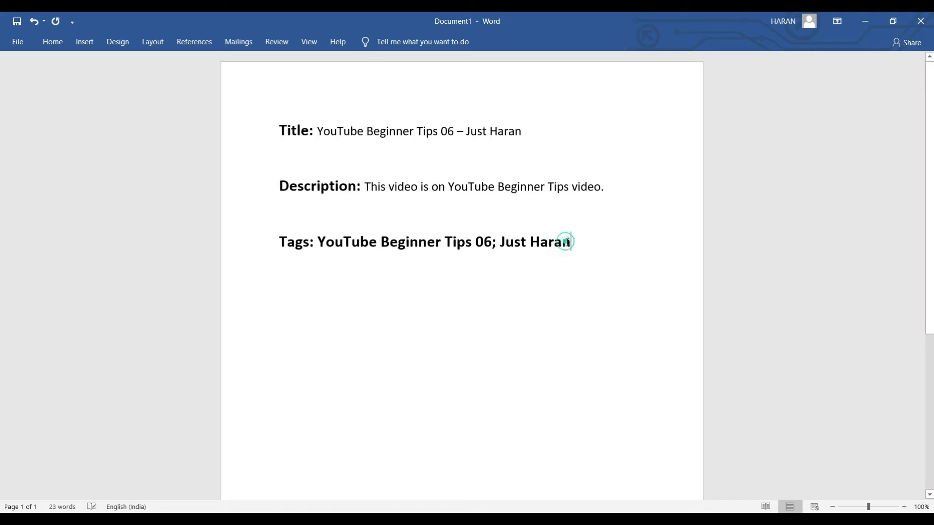
type("; m")
key("BackSpace")
key("BackSpace")
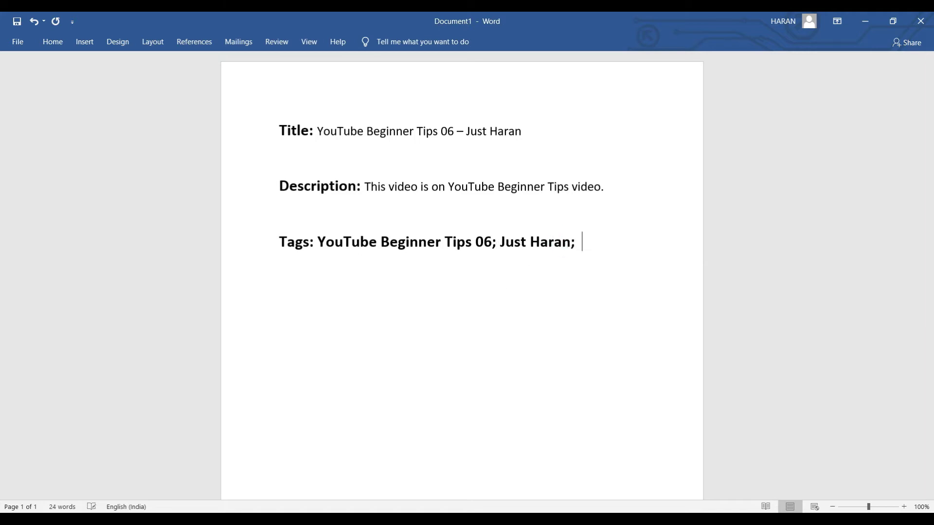
type("youtube tips;")
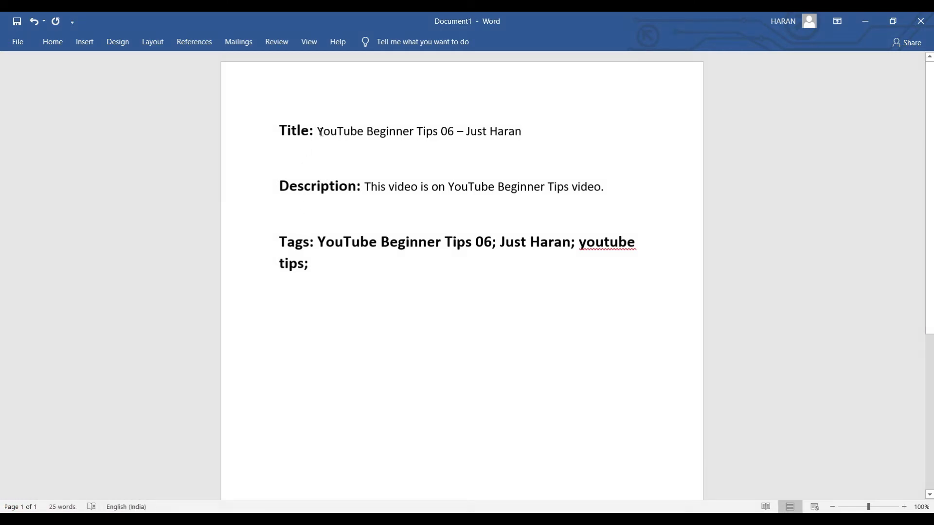
Copy the title text from the Word document and paste it over the file name in the Final Video properties
left_click_drag(321, 133, 548, 133)
right_click(468, 132)
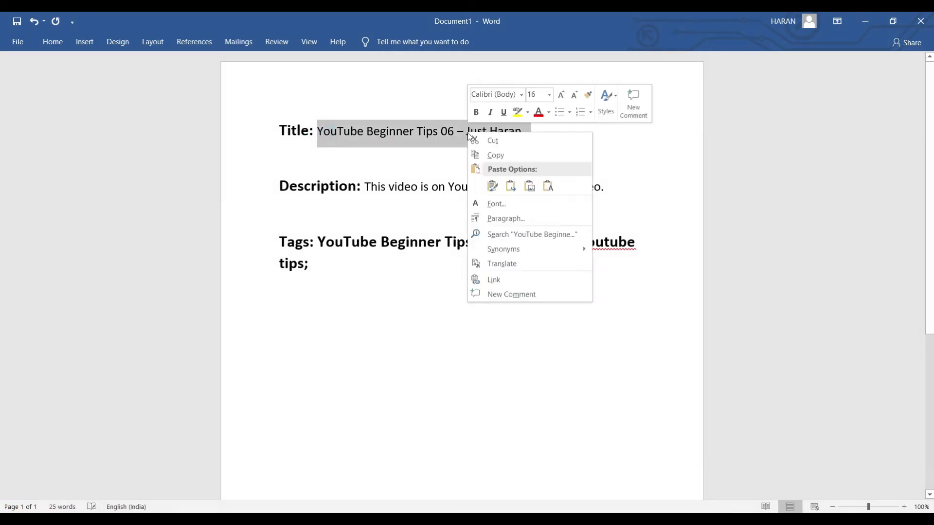
left_click(474, 154)
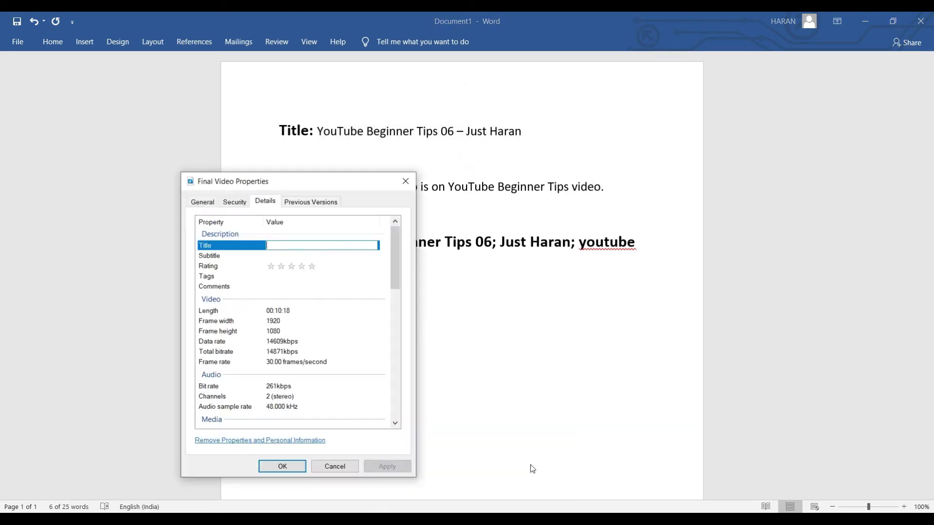
left_click_drag(273, 187, 350, 117)
left_click(283, 129)
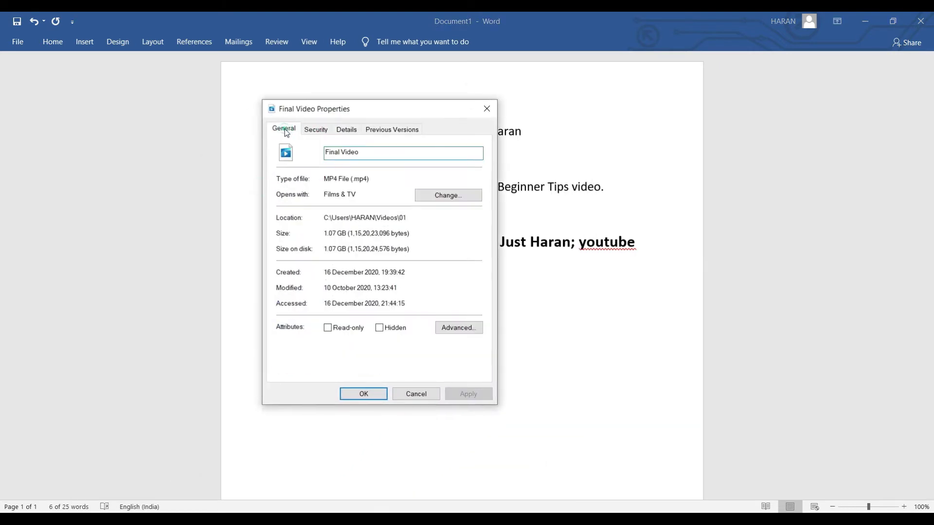
left_click_drag(359, 152, 325, 152)
right_click(336, 153)
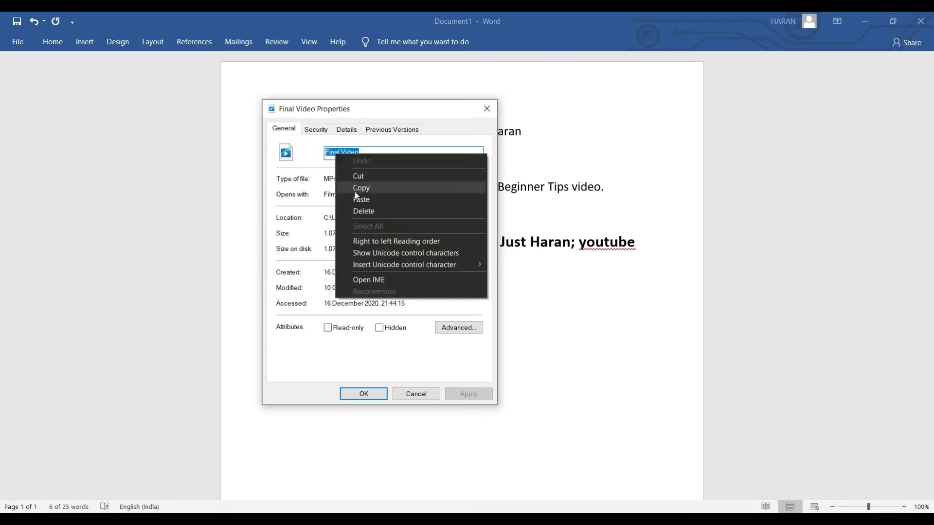
left_click(356, 199)
Paste the copied title text into the Title property in the video's file details
left_click(347, 130)
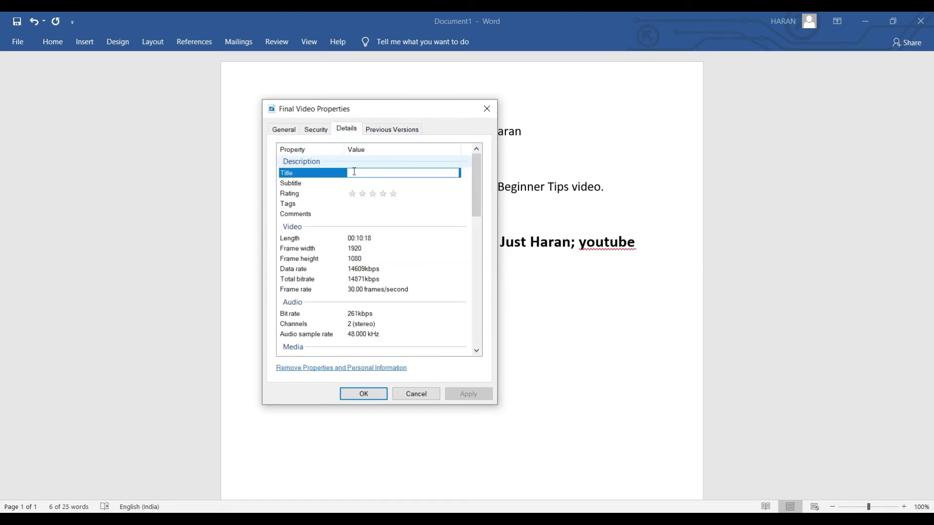
left_click(354, 174)
right_click(355, 174)
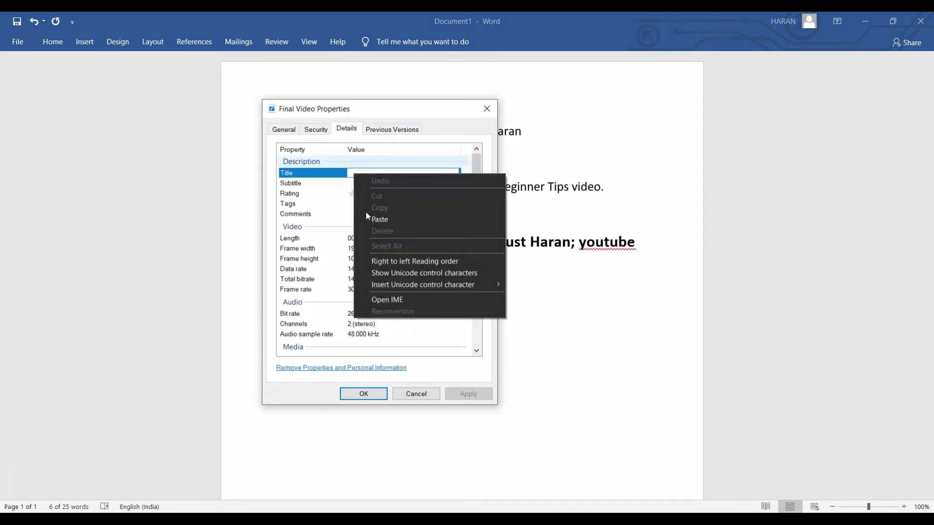
left_click(369, 217)
Paste the same title text into the Subtitle property and set the video's rating to five stars
left_click(358, 183)
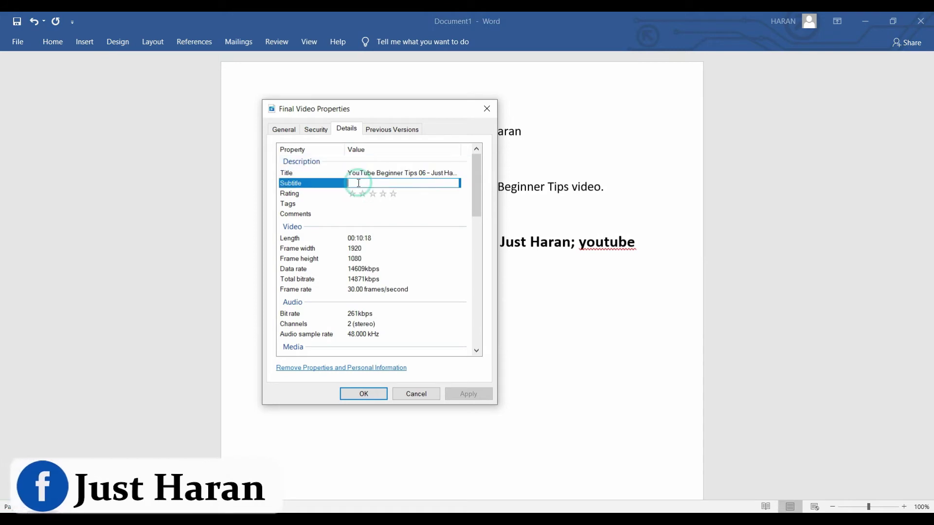
right_click(358, 183)
left_click(380, 228)
left_click(339, 176)
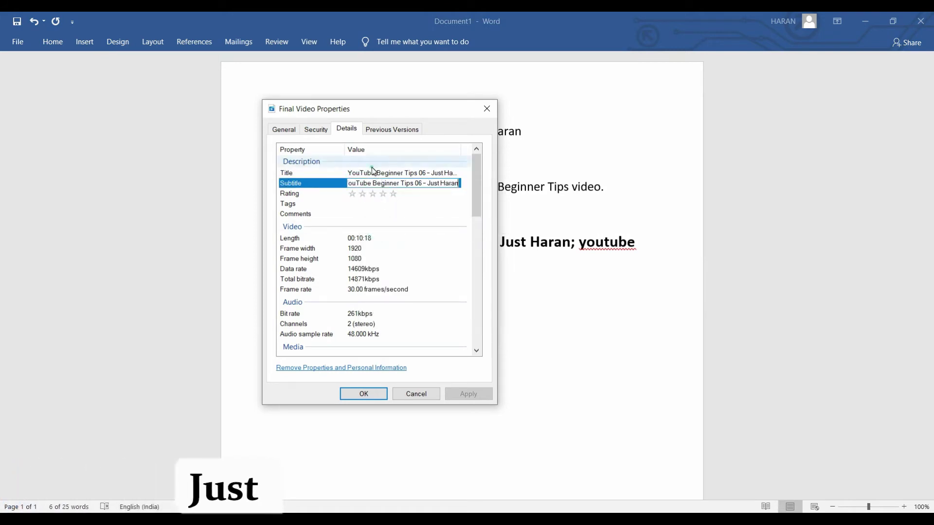
left_click(322, 173)
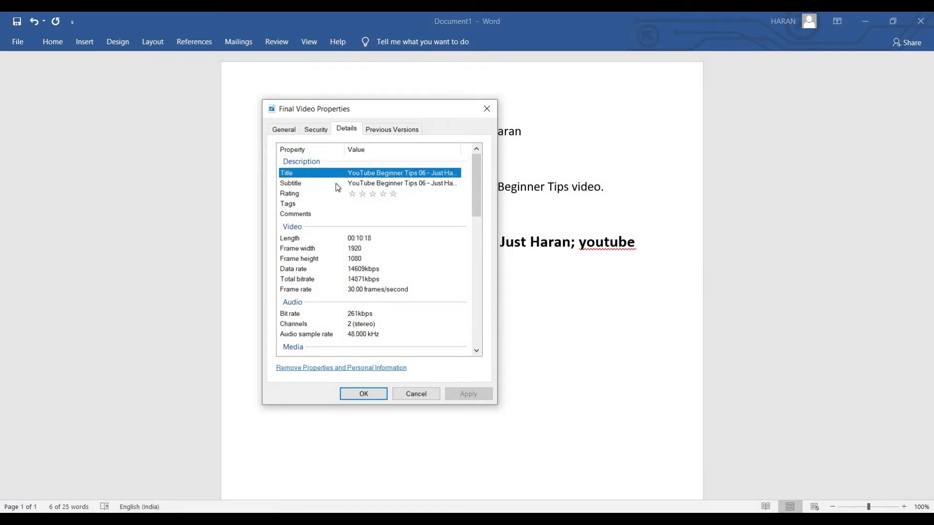
left_click(334, 184)
left_click(327, 176)
left_click(329, 185)
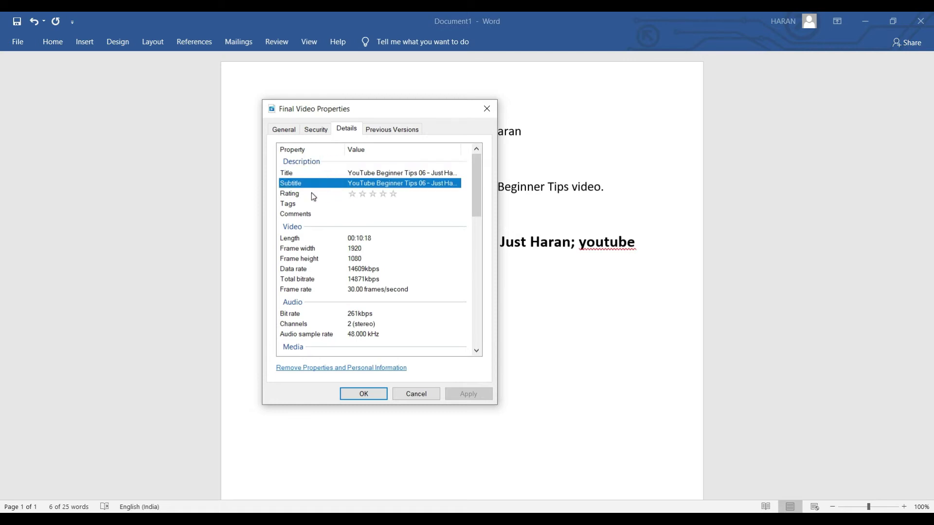
left_click(395, 194)
Copy the full tag list from the Word document and paste it into the video's Tags property
left_click(396, 203)
left_click(383, 205)
left_click(530, 241)
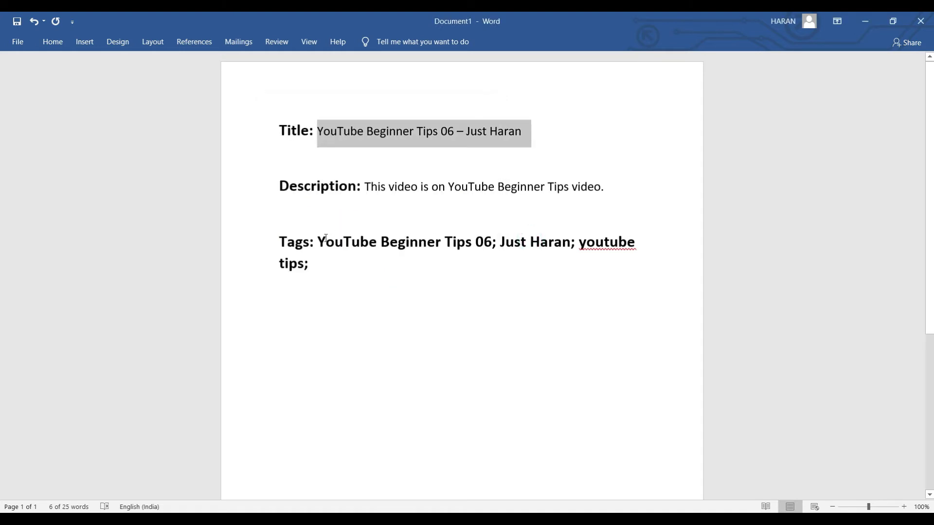
left_click_drag(318, 239, 336, 265)
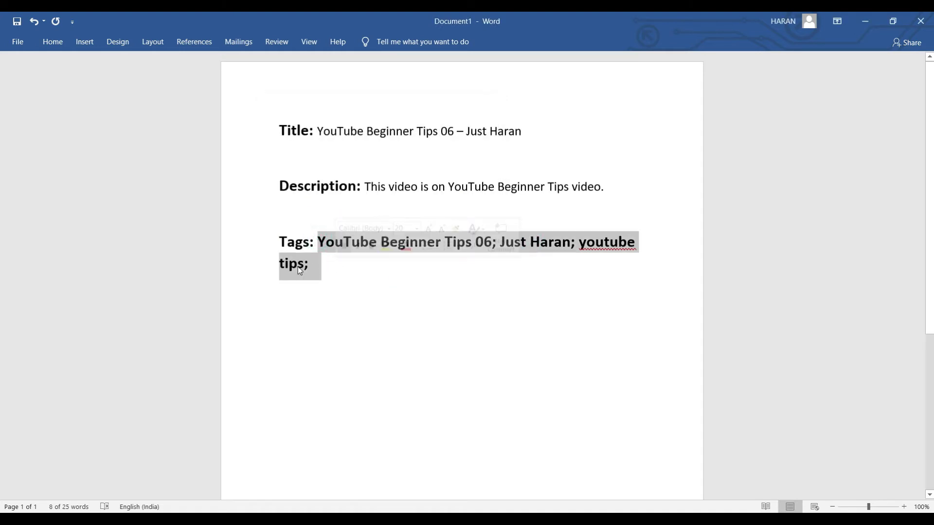
right_click(544, 237)
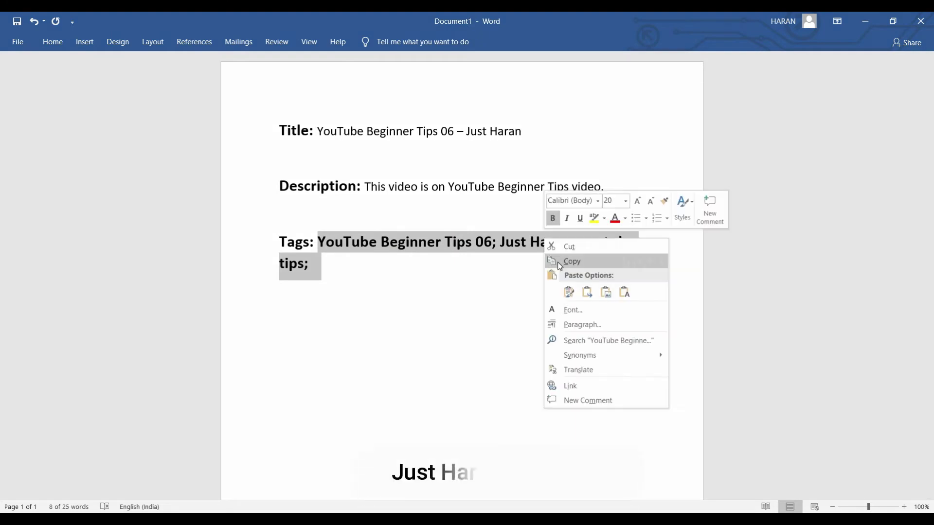
left_click(558, 262)
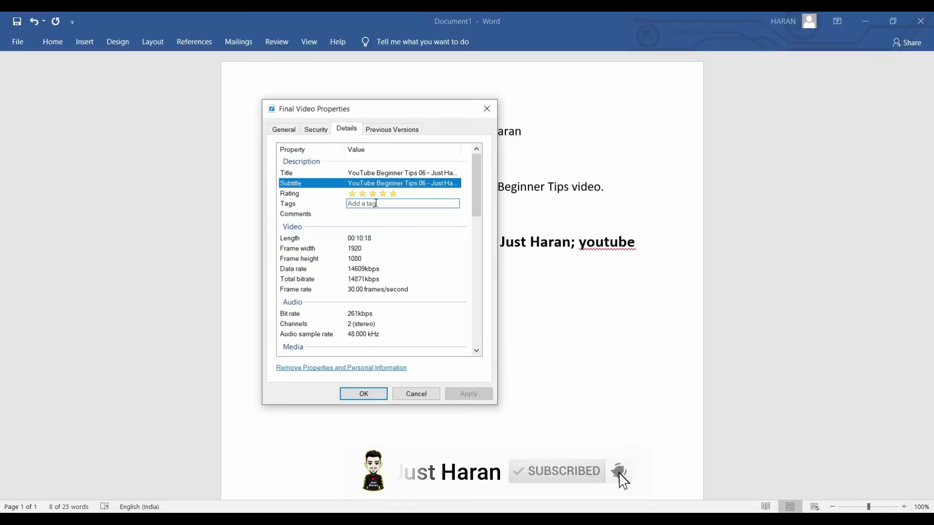
left_click(376, 204)
right_click(376, 203)
left_click(390, 243)
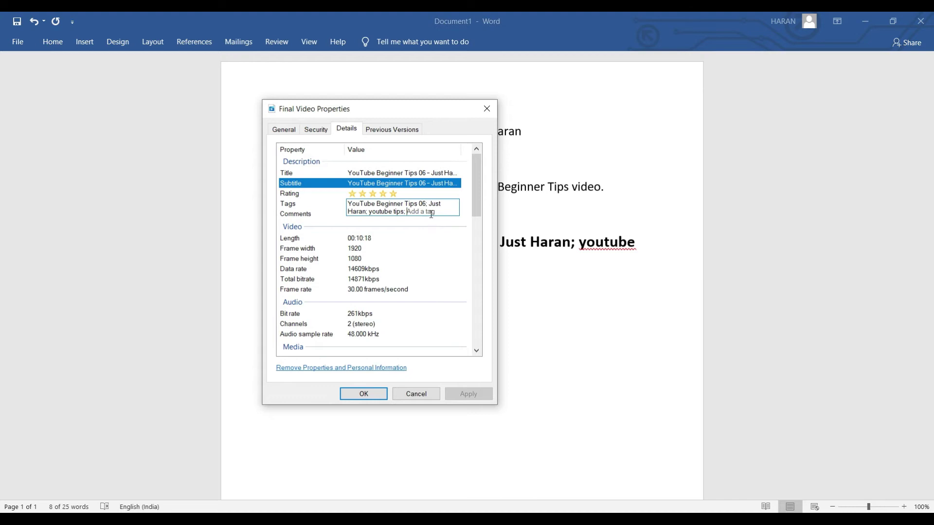
Open the Comments property for editing and copy the description sentence "This video is on YouTube Beginner Tips video." from the Word document
left_click(316, 214)
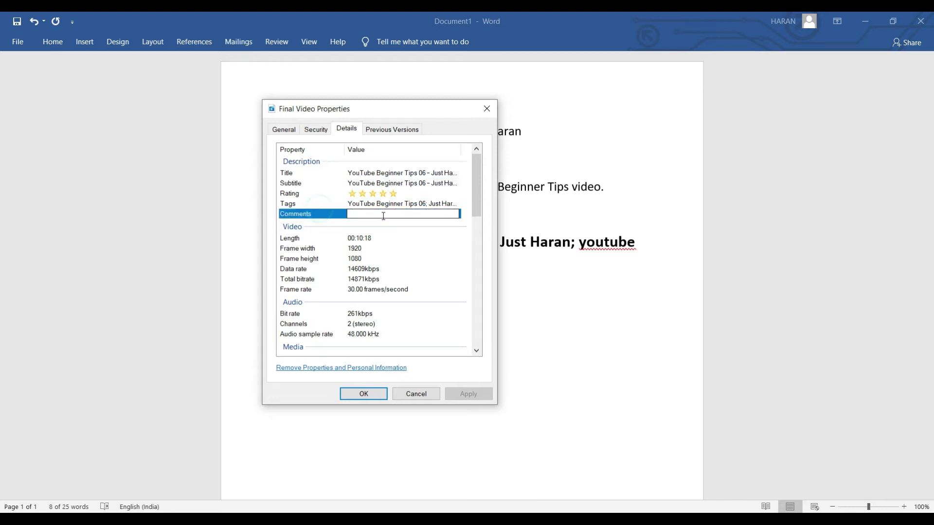
left_click(384, 215)
left_click(527, 154)
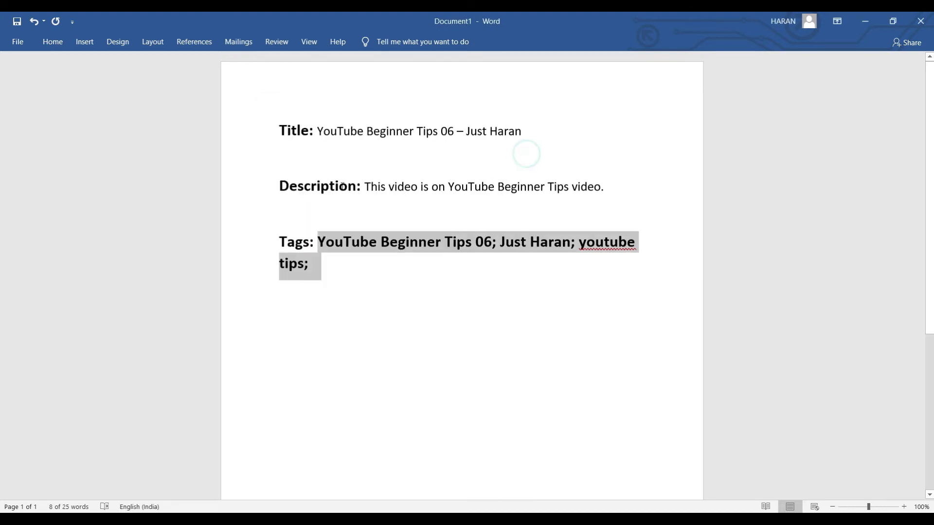
left_click_drag(365, 186, 610, 191)
right_click(576, 190)
left_click(586, 210)
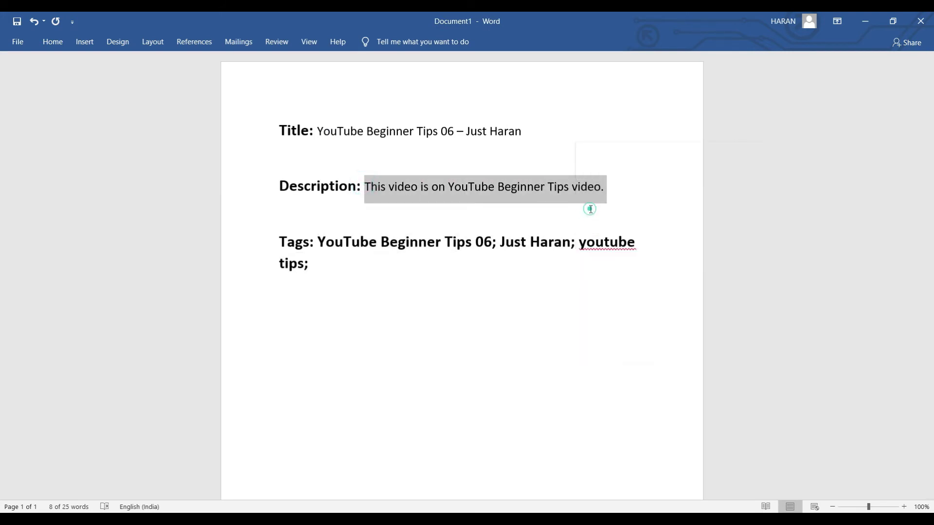
Paste the copied description into the video's Comments property and save the file properties
left_click(533, 479)
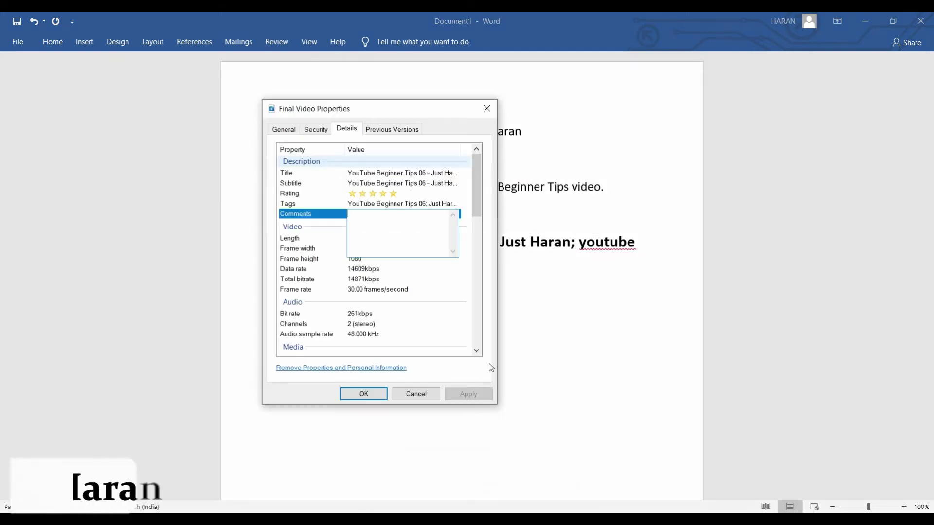
right_click(371, 225)
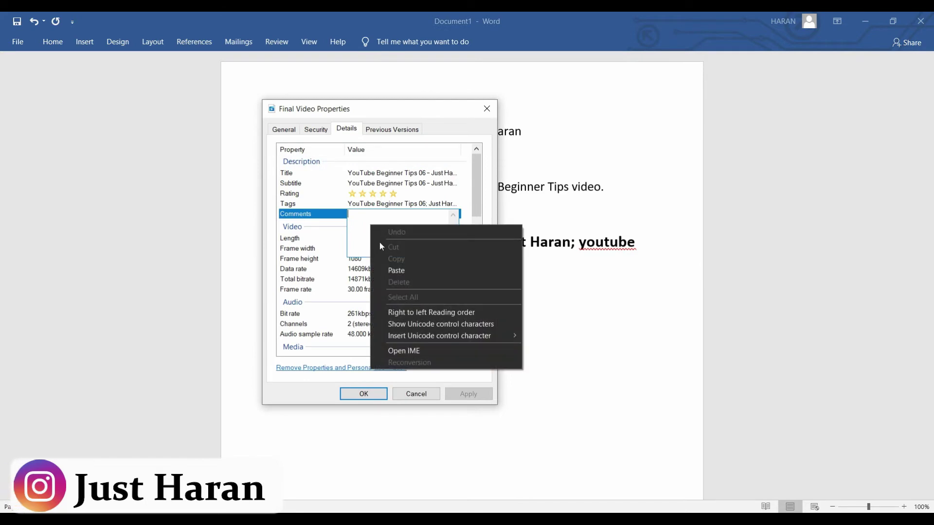
left_click(387, 268)
left_click(317, 248)
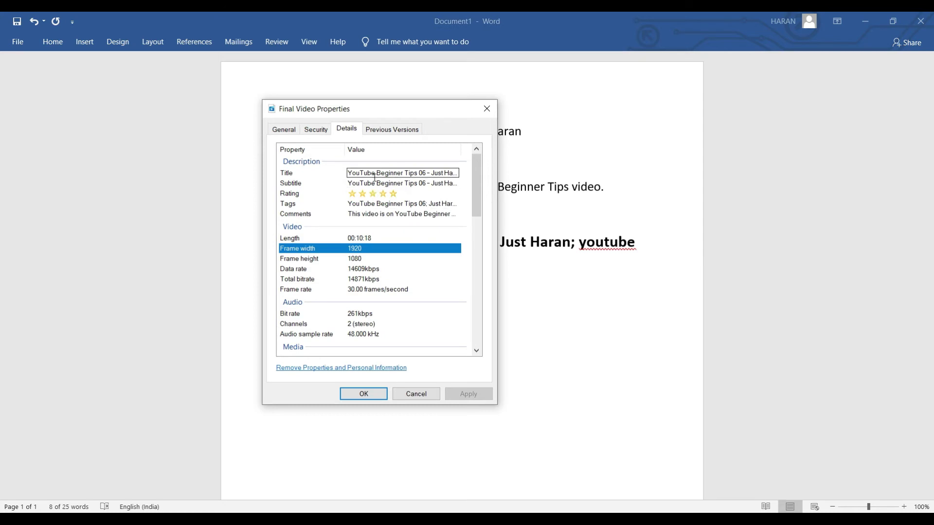
left_click(293, 130)
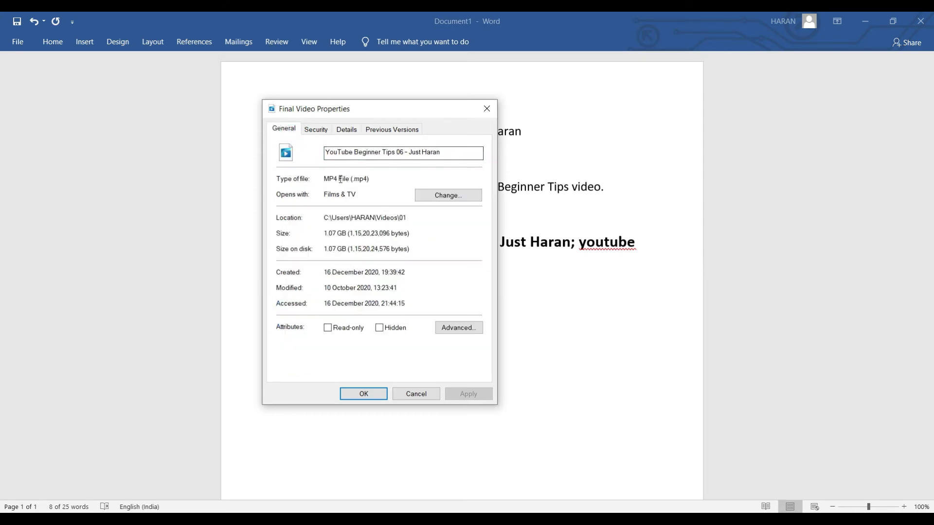
left_click(378, 397)
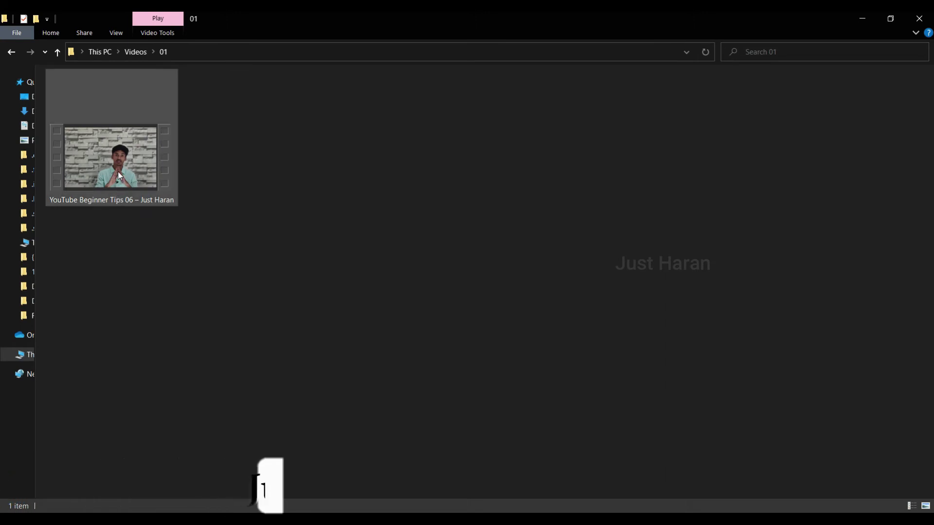
Reopen the renamed video's properties from the 01 folder and show its file details
left_click(118, 172)
right_click(118, 171)
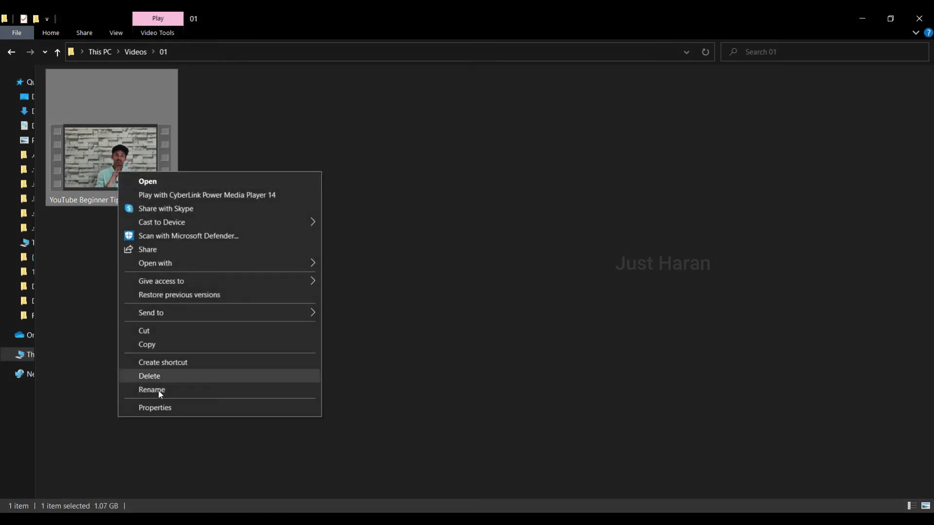
left_click(160, 407)
left_click(247, 227)
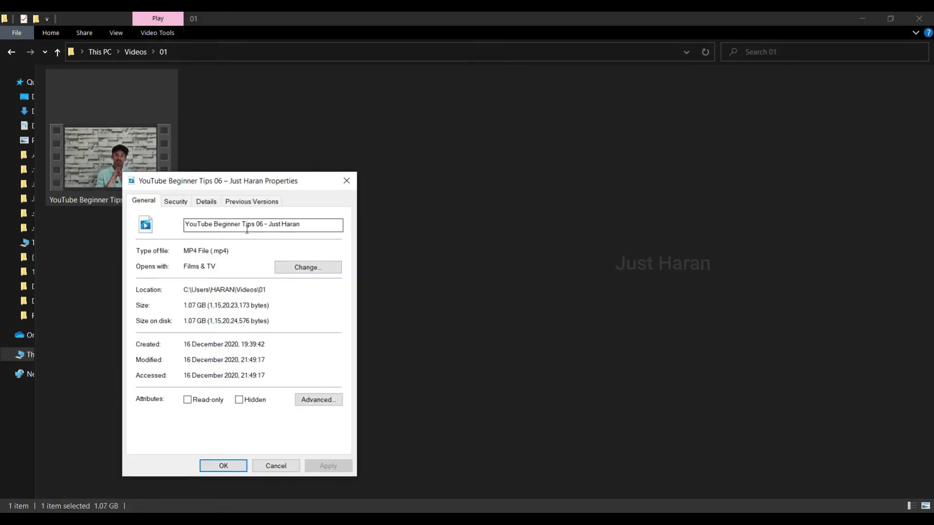
left_click(204, 202)
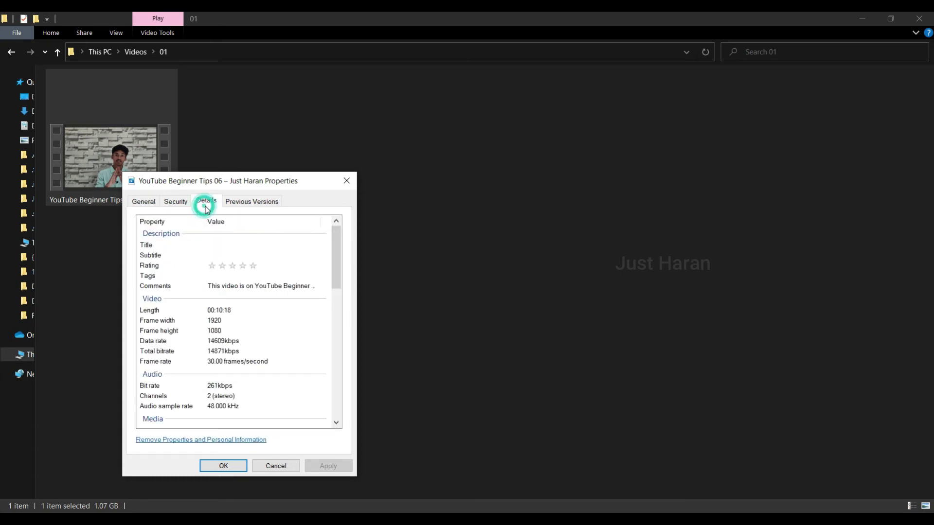
left_click(216, 245)
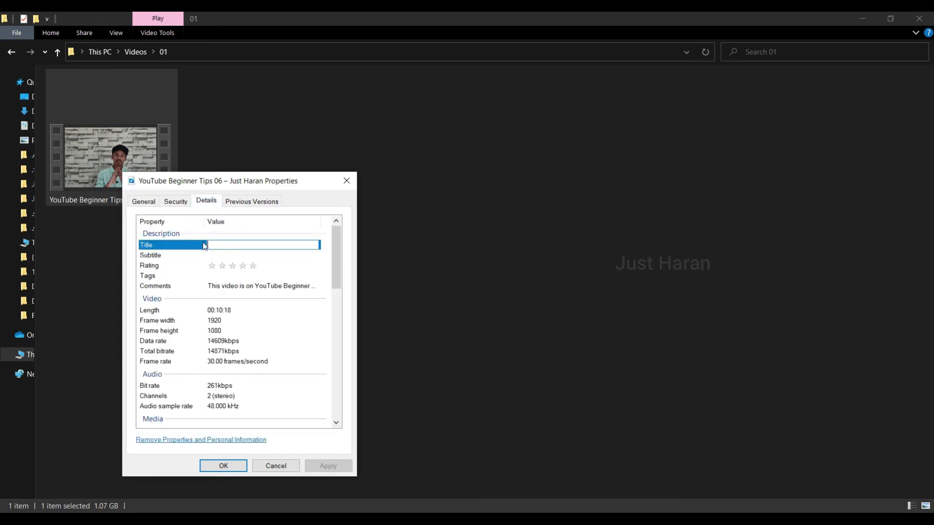
left_click(154, 207)
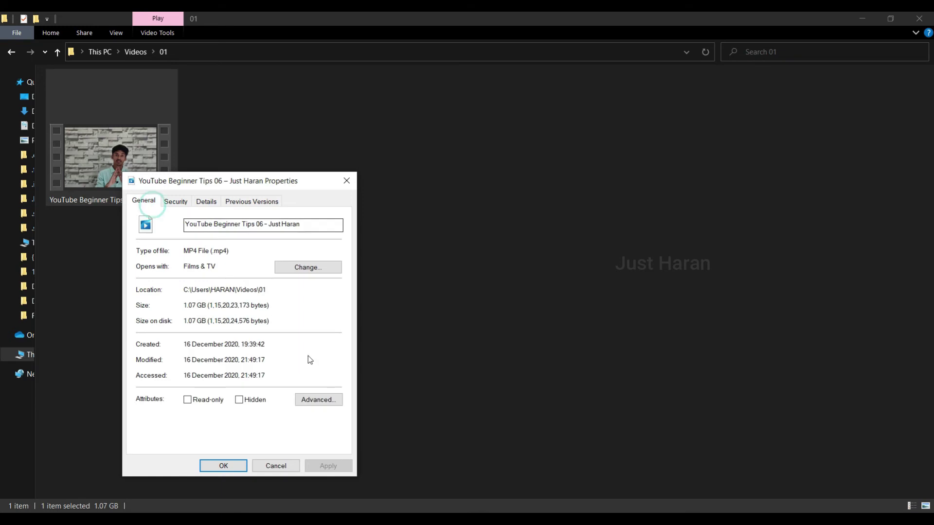
left_click(203, 210)
right_click(223, 245)
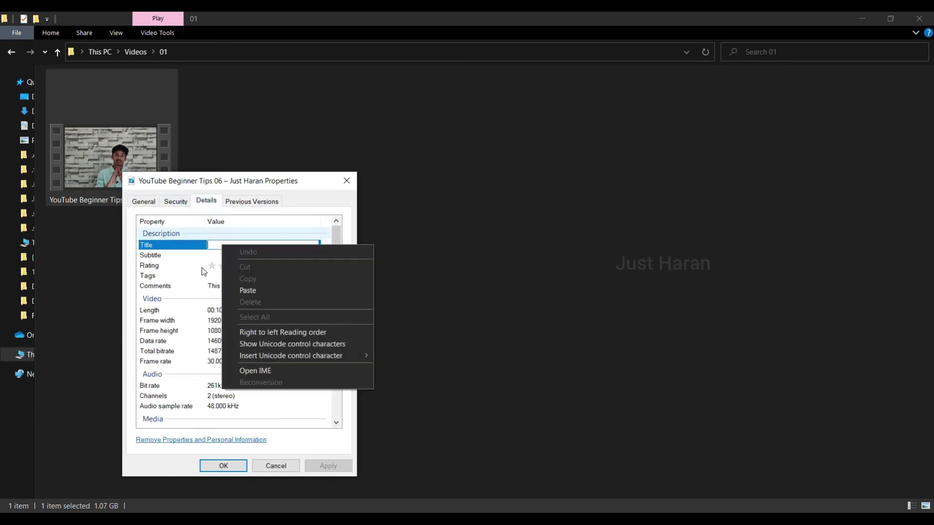
Copy the video's full file name and paste it into the empty Title property
left_click(152, 202)
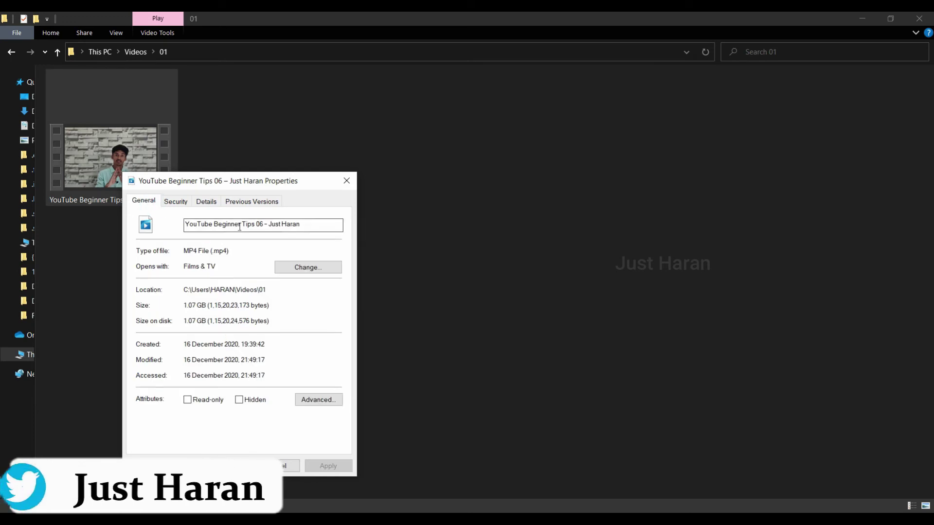
left_click_drag(301, 225, 185, 226)
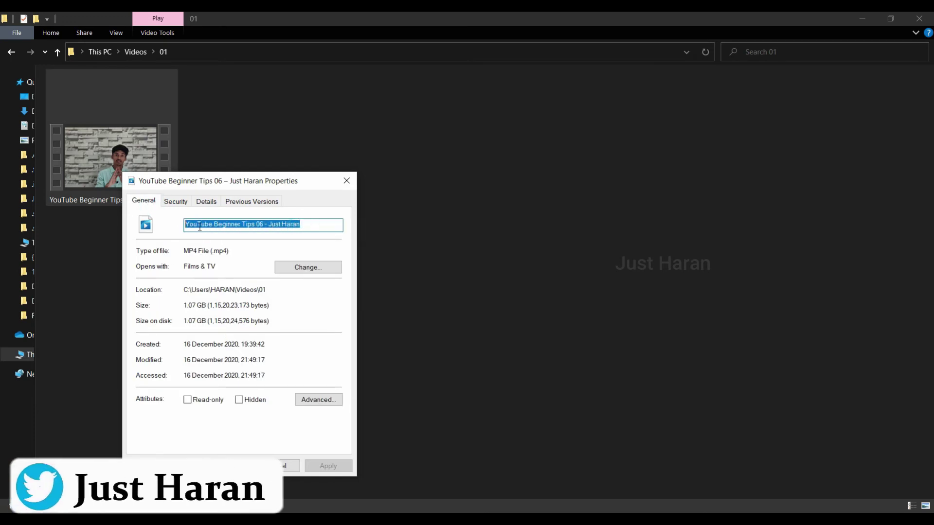
right_click(199, 227)
left_click(215, 258)
left_click(206, 200)
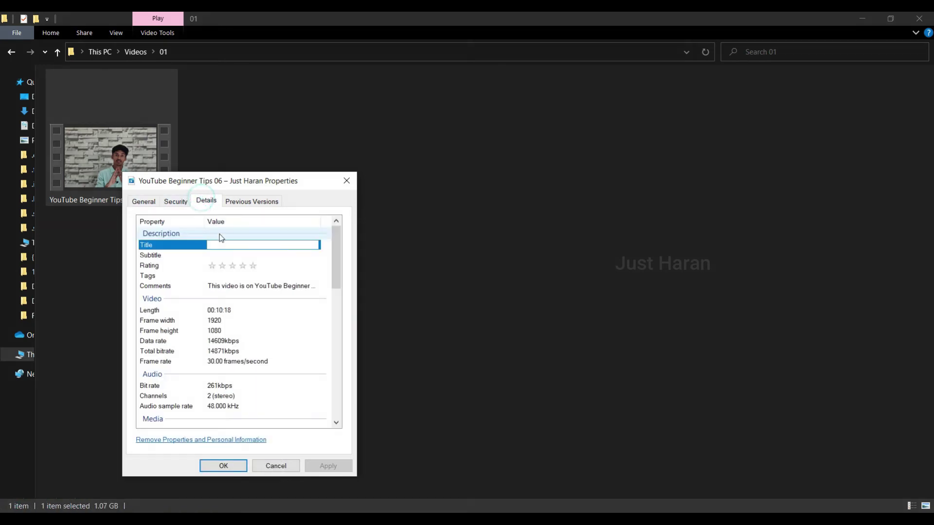
right_click(224, 244)
left_click(242, 286)
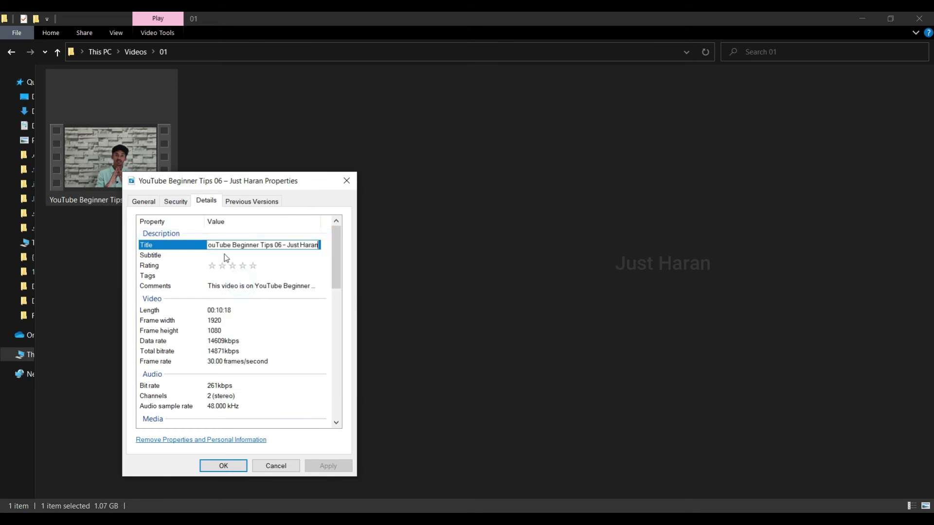
Paste the copied file name into the Subtitle property and set the video's rating to five stars
left_click(223, 254)
right_click(223, 254)
left_click(247, 300)
left_click(252, 266)
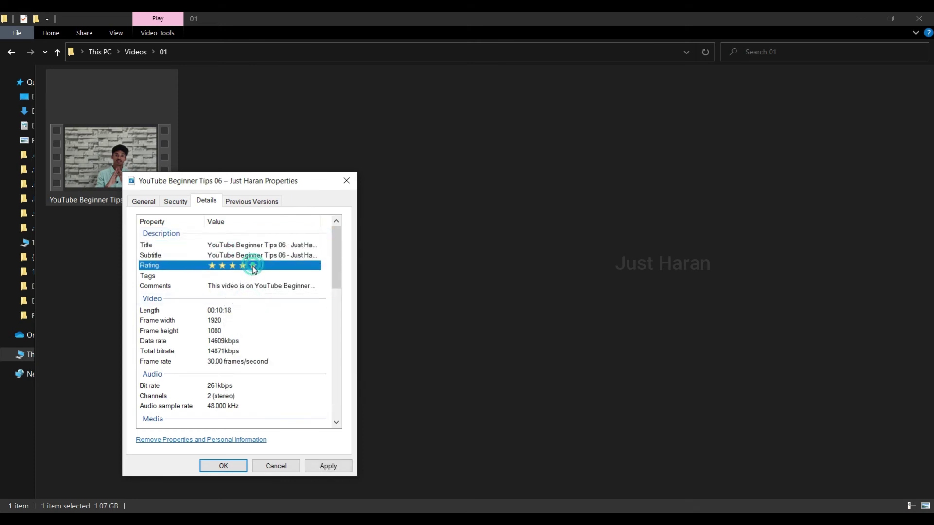
Copy the full tag list from the Word document again and paste it into the video's empty Tags property
left_click(243, 275)
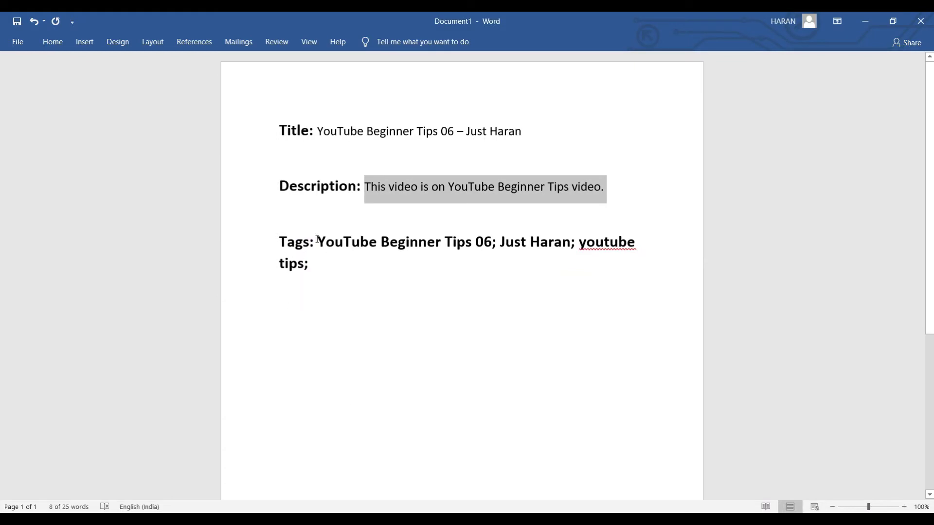
left_click_drag(317, 239, 311, 270)
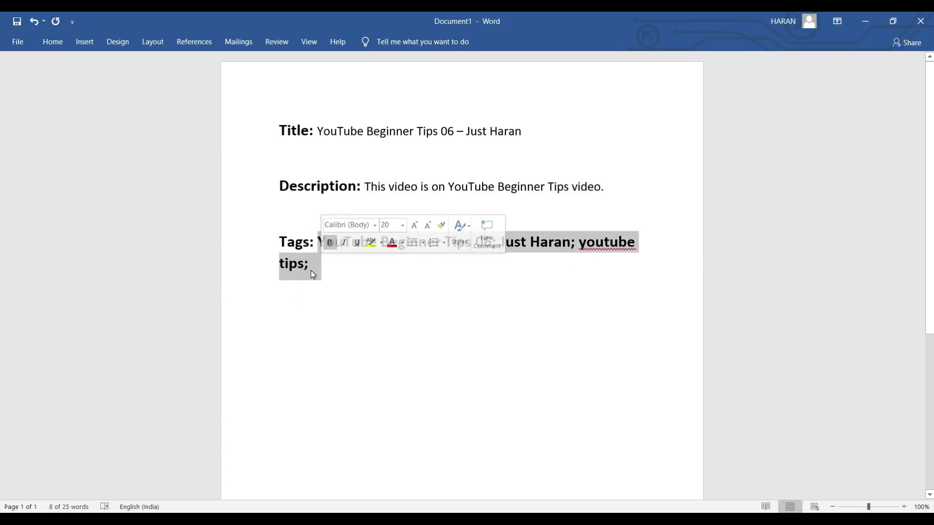
right_click(311, 270)
left_click(322, 294)
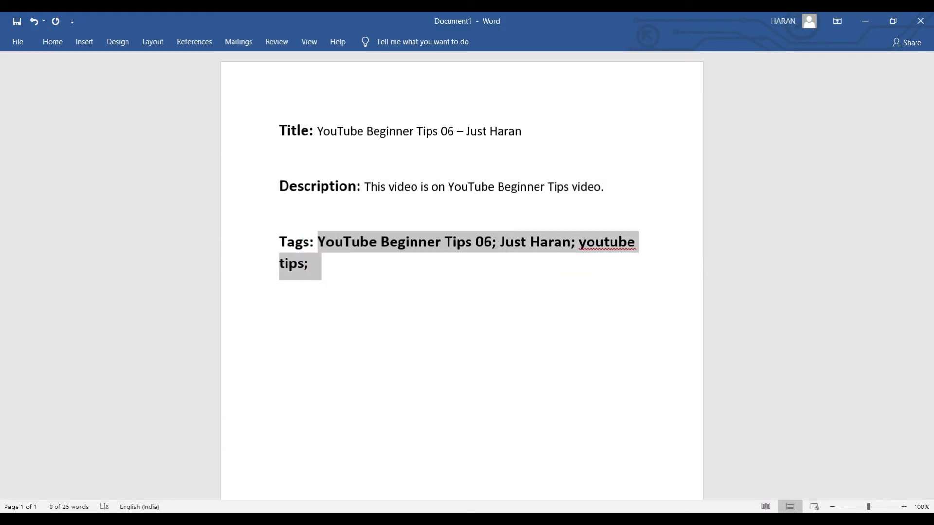
left_click(477, 474)
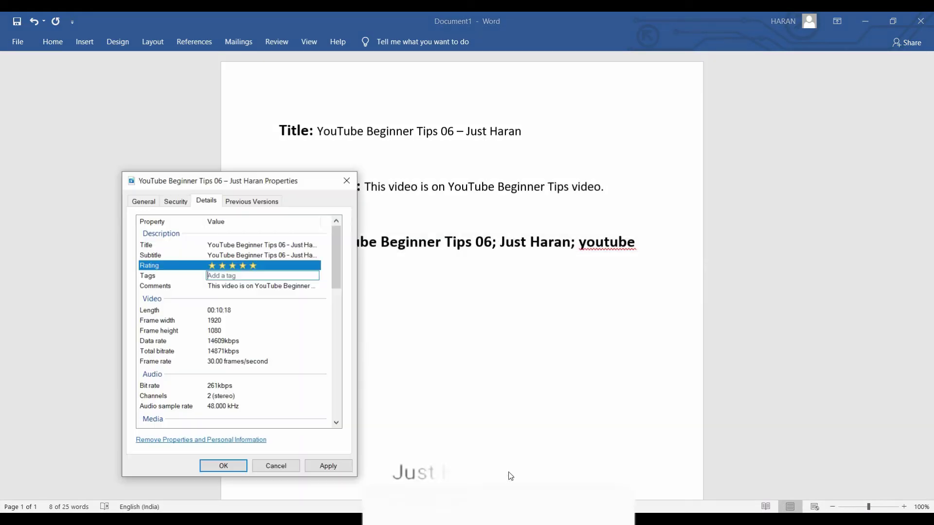
right_click(222, 276)
left_click(241, 319)
left_click(285, 309)
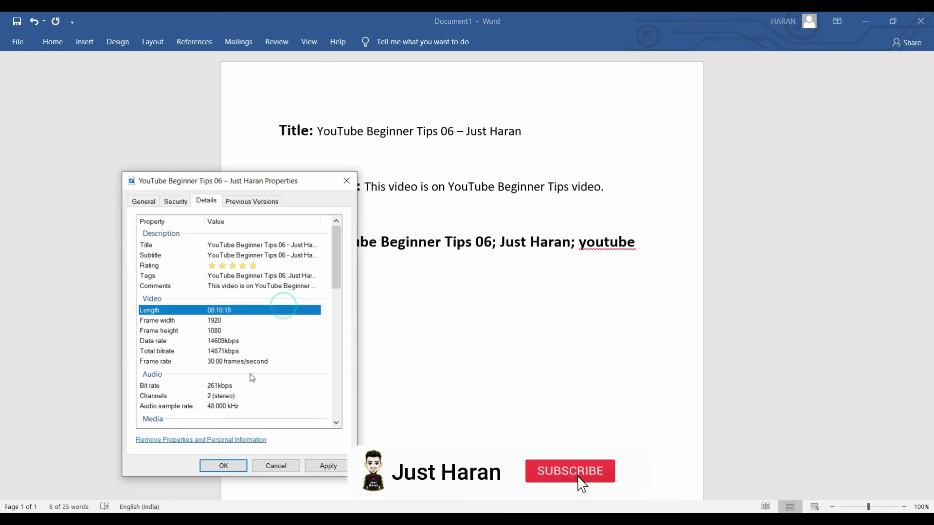
Apply the property changes, close the video's properties and refresh the 01 folder
left_click(329, 467)
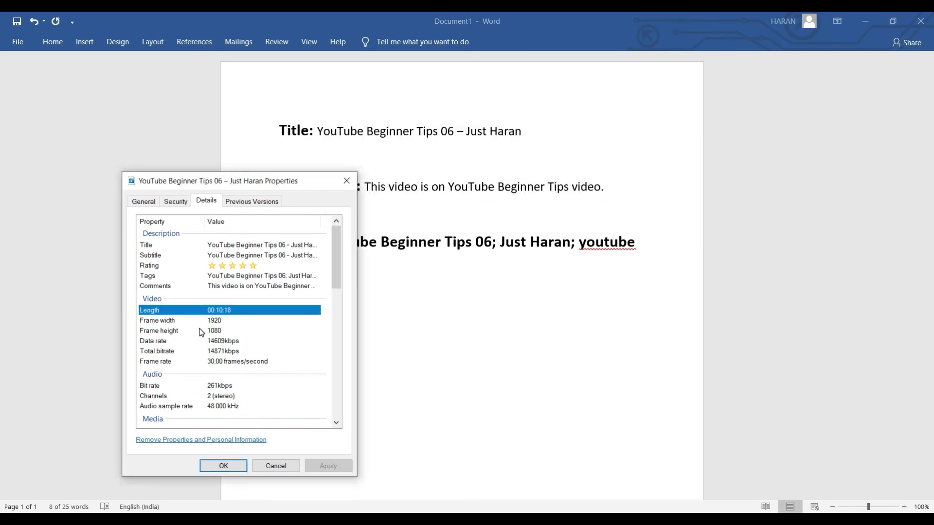
left_click(224, 466)
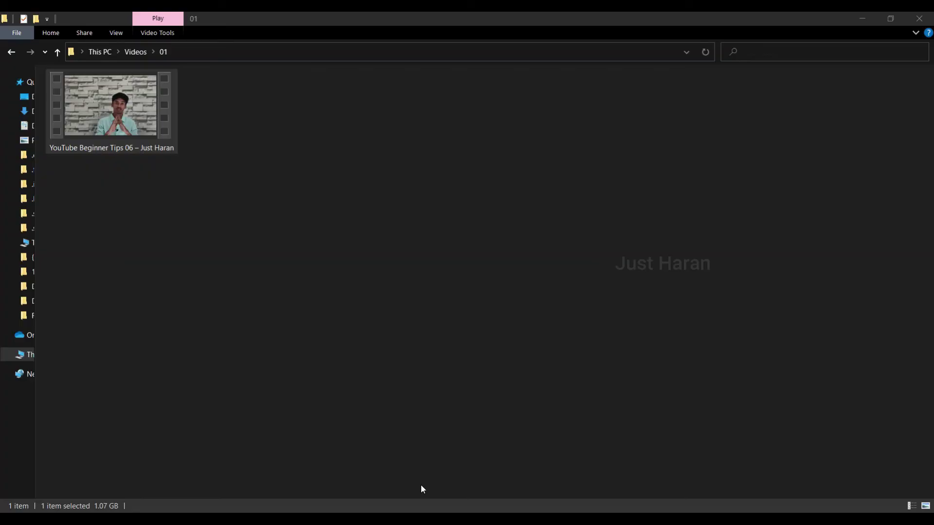
right_click(254, 292)
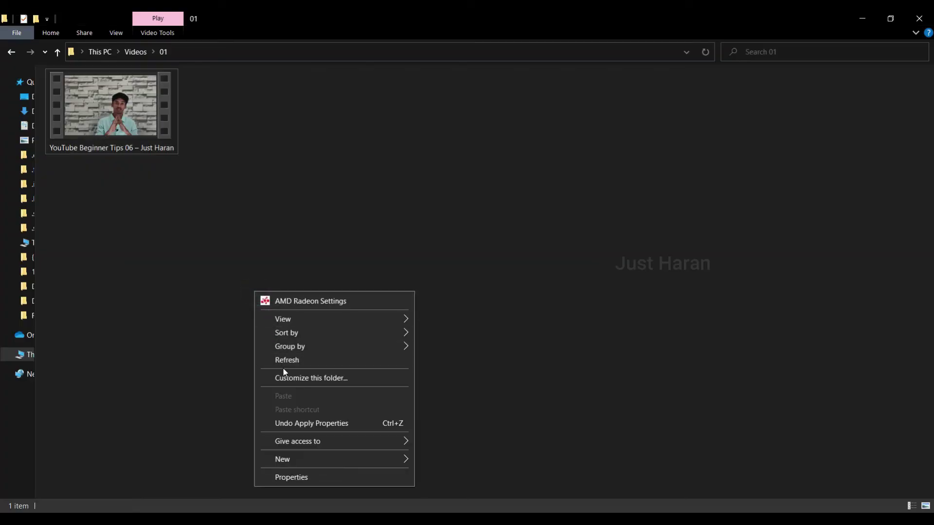
left_click(281, 365)
Reopen the video's properties and check the saved title, subtitle, rating, tags and comments in its details
left_click(109, 119)
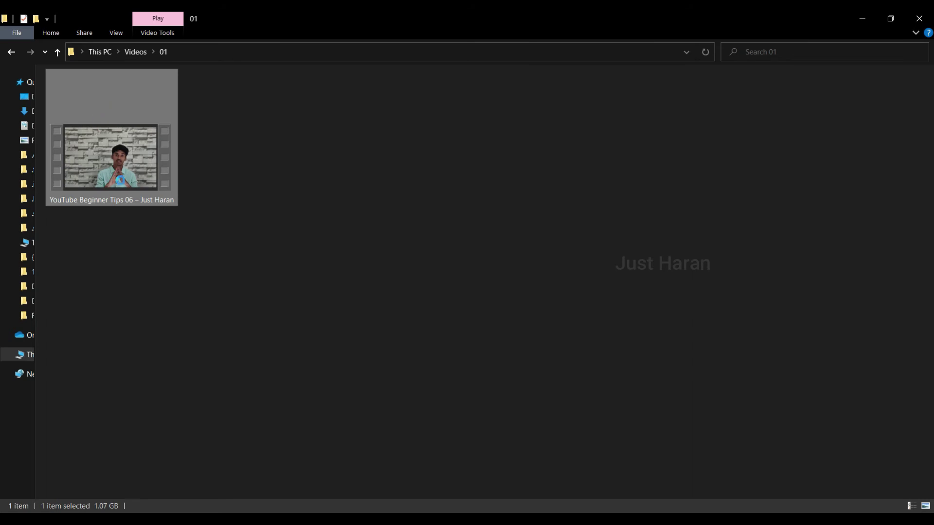
right_click(156, 378)
left_click(150, 355)
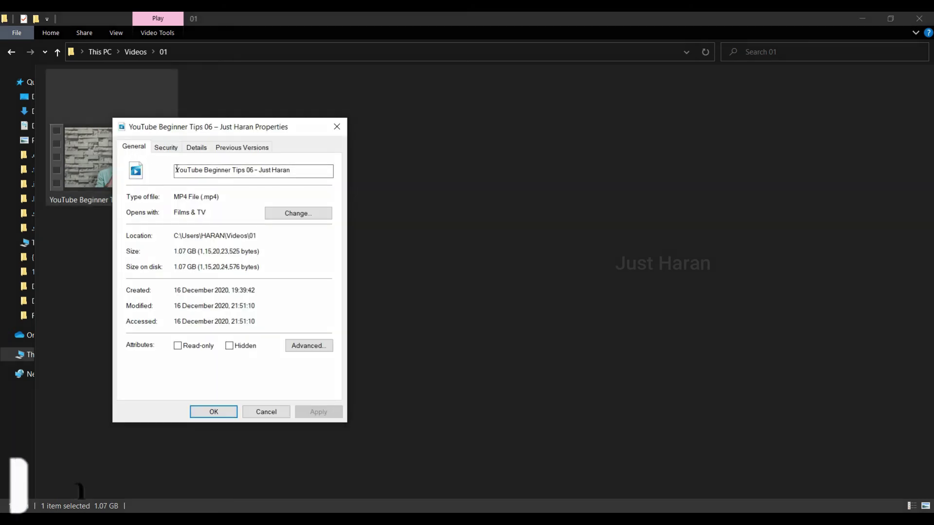
left_click(201, 148)
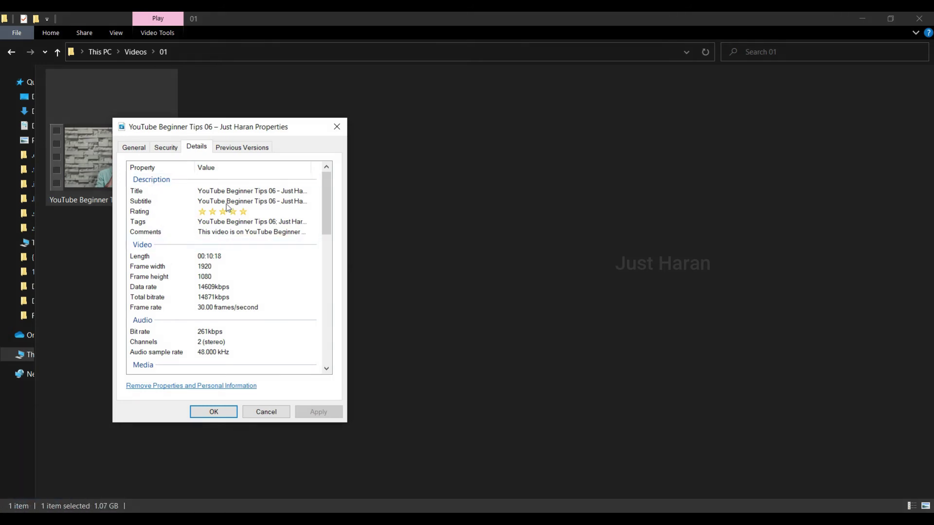
scroll(236, 288, "down", 13)
left_click(267, 217)
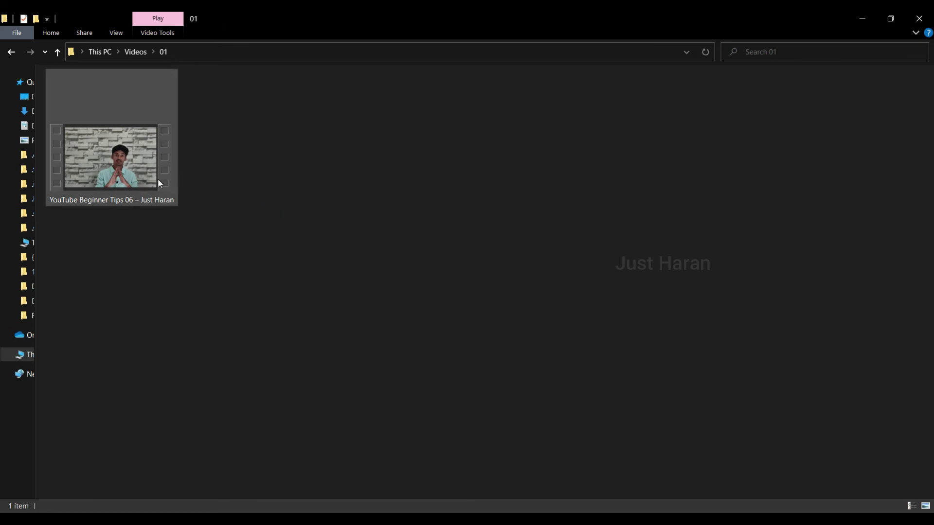
left_click(142, 169)
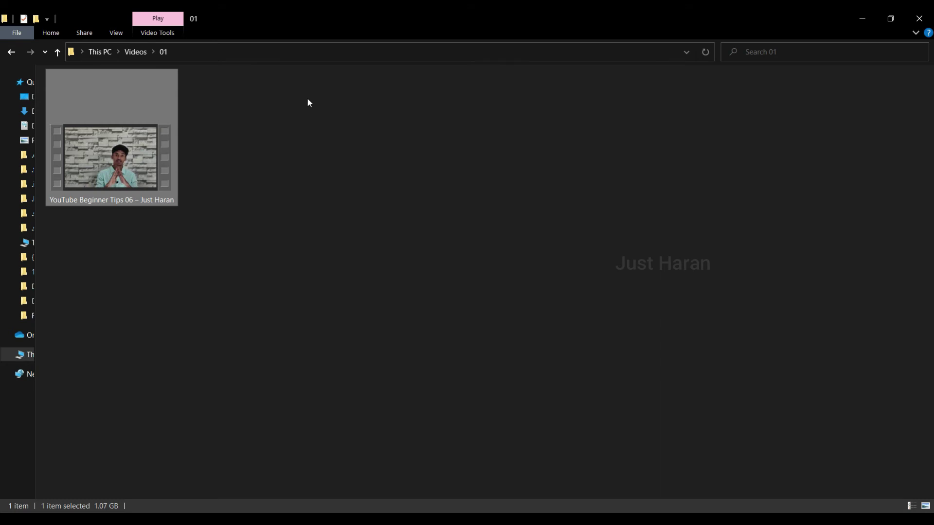
left_click(279, 154)
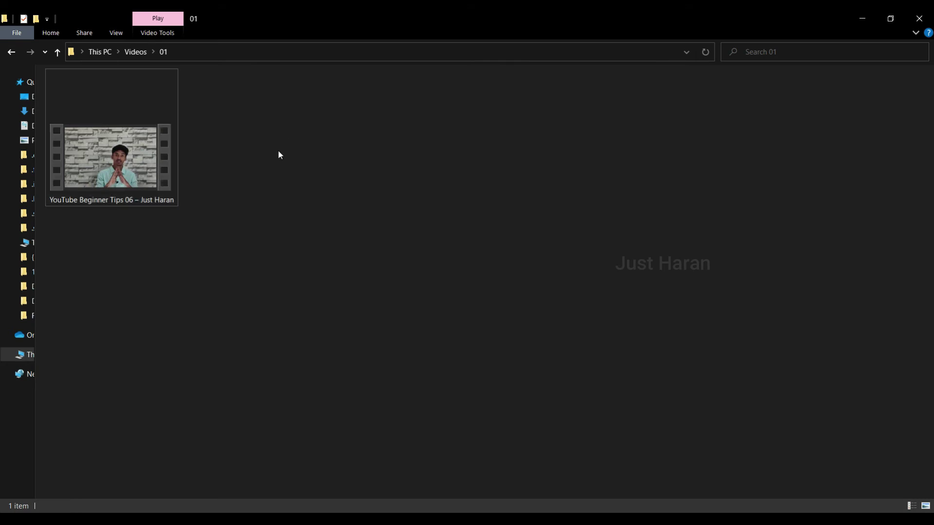